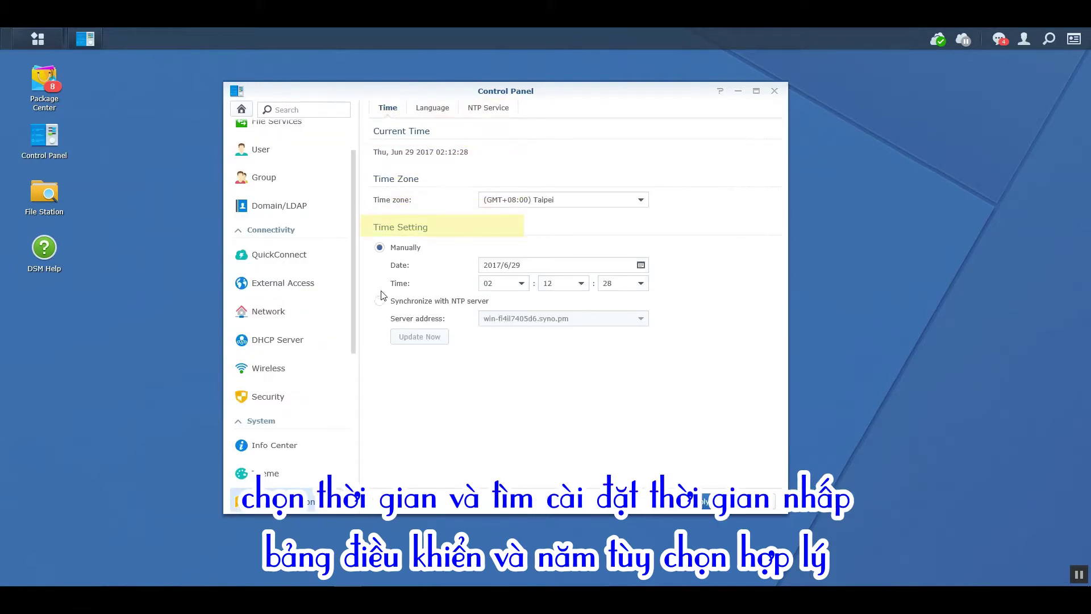
Step: Switch the NAS clock to NTP server win-fi4il7405d6.syno.pm and sync it immediately
{"action": "left_click", "coordinate": [381, 305]}
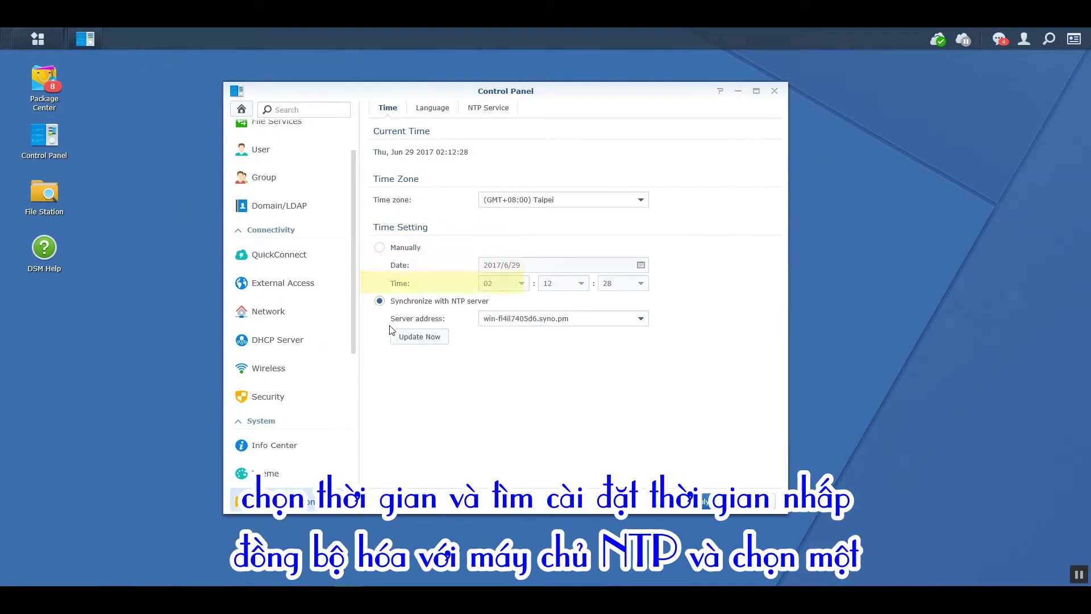
{"action": "left_click", "coordinate": [414, 345]}
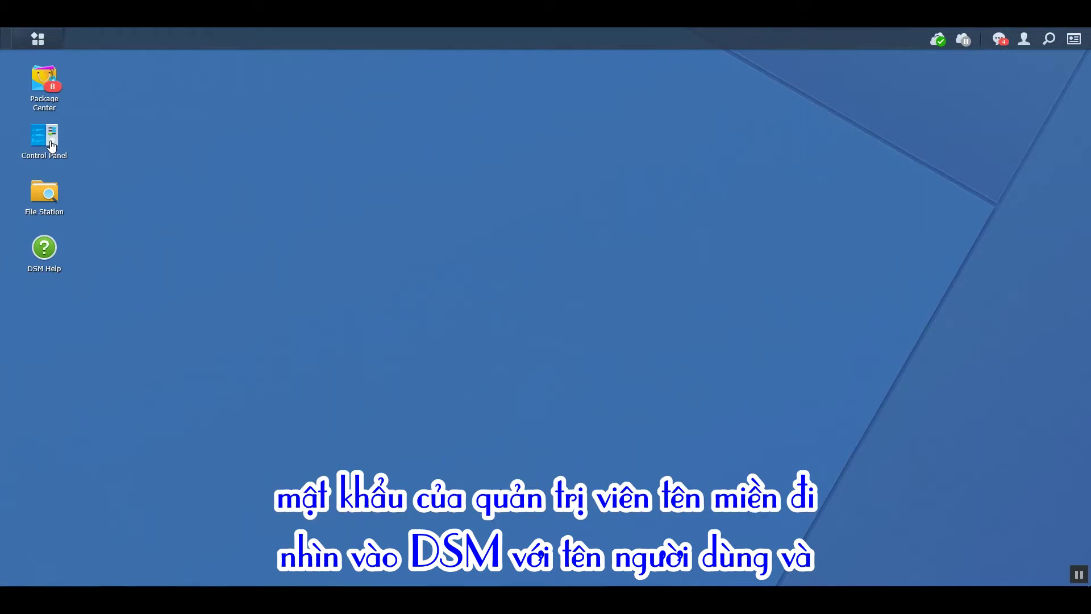
Step: In Domain/LDAP, tick Join domain with domain SYNO.PM and DNS server 10.12.6.215
{"action": "left_click", "coordinate": [51, 146]}
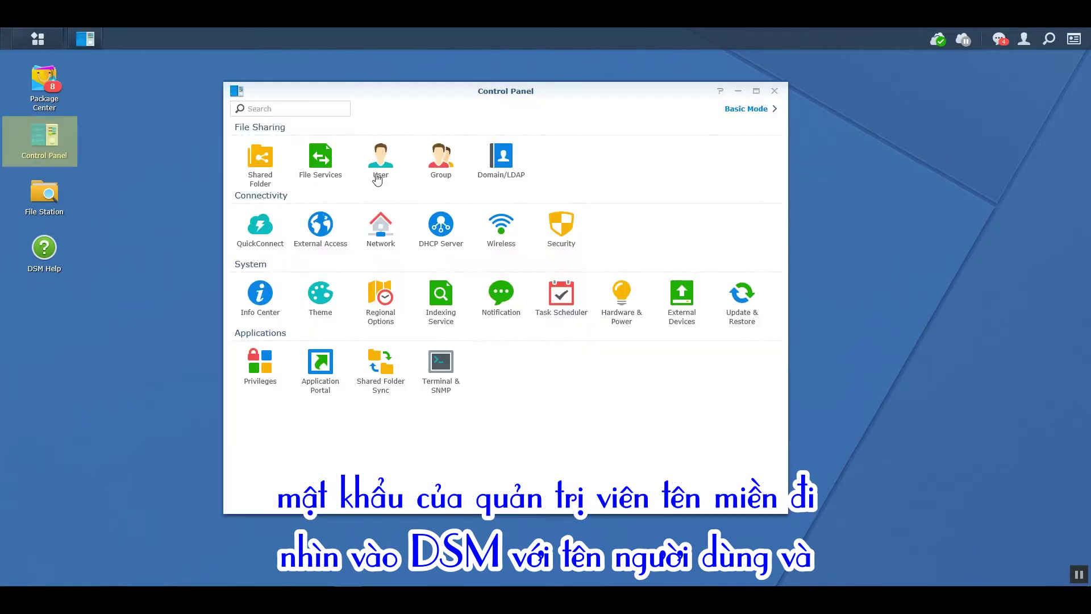
{"action": "left_click", "coordinate": [523, 172]}
{"action": "left_click", "coordinate": [381, 131]}
{"action": "left_click", "coordinate": [556, 149]}
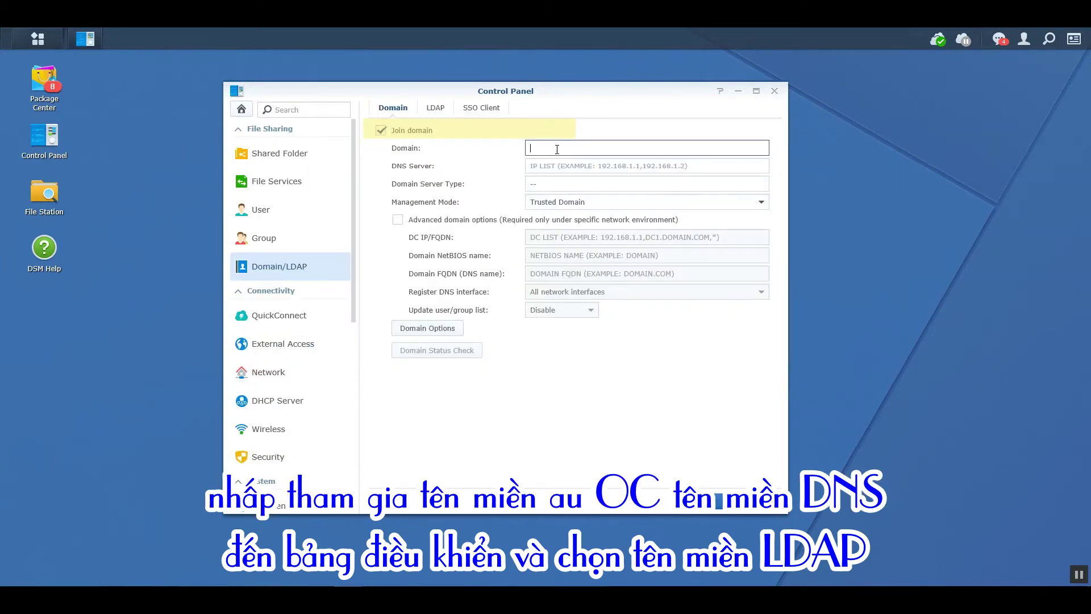
{"action": "type", "text": "SYNO.PM"}
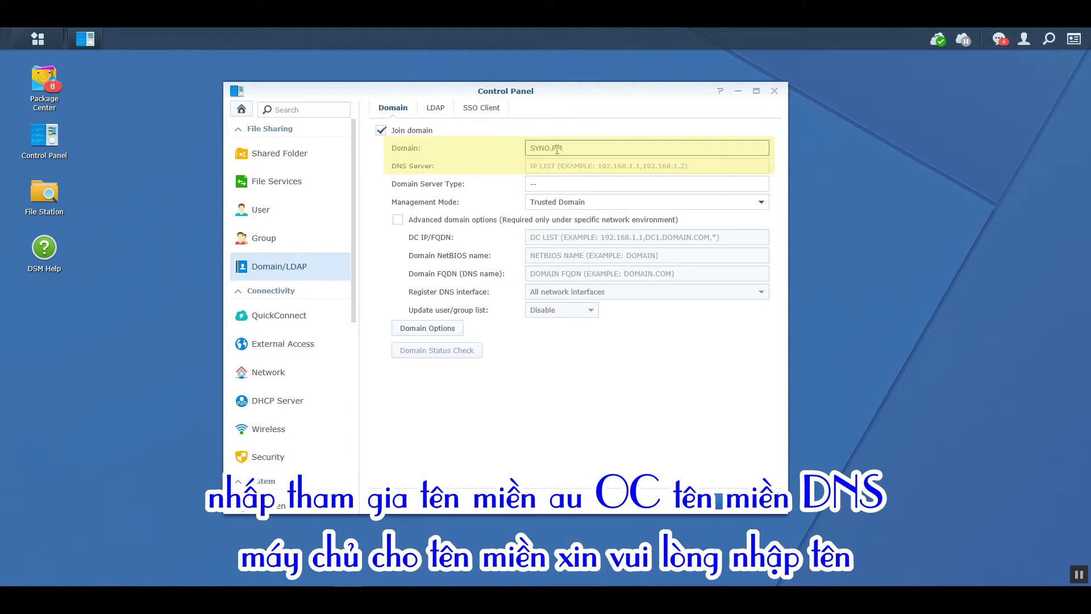
{"action": "key", "text": "Tab"}
{"action": "type", "text": "10.12"}
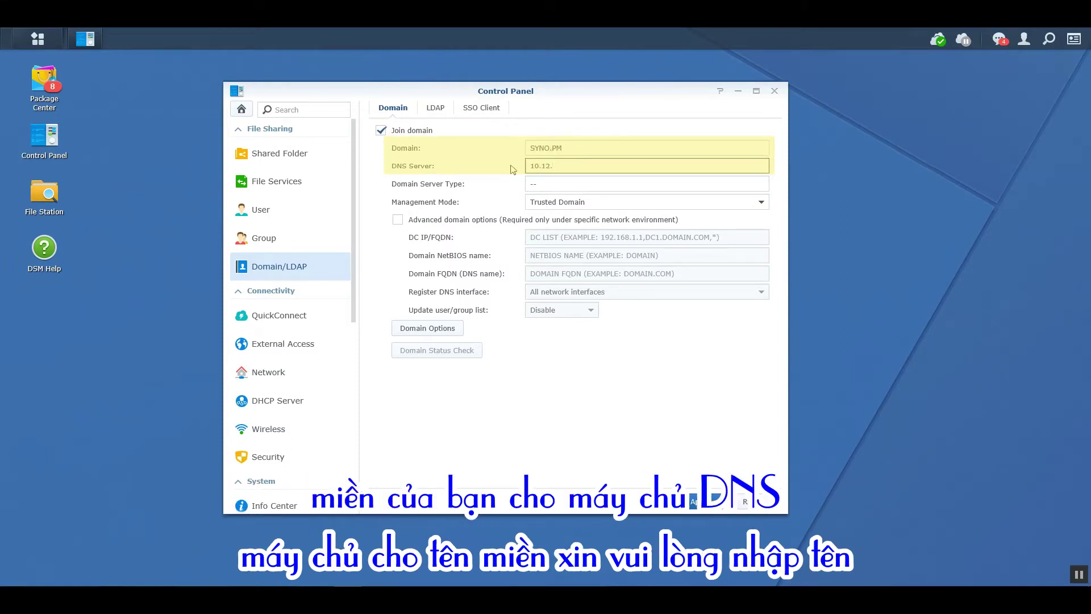
{"action": "type", "text": ".6.215"}
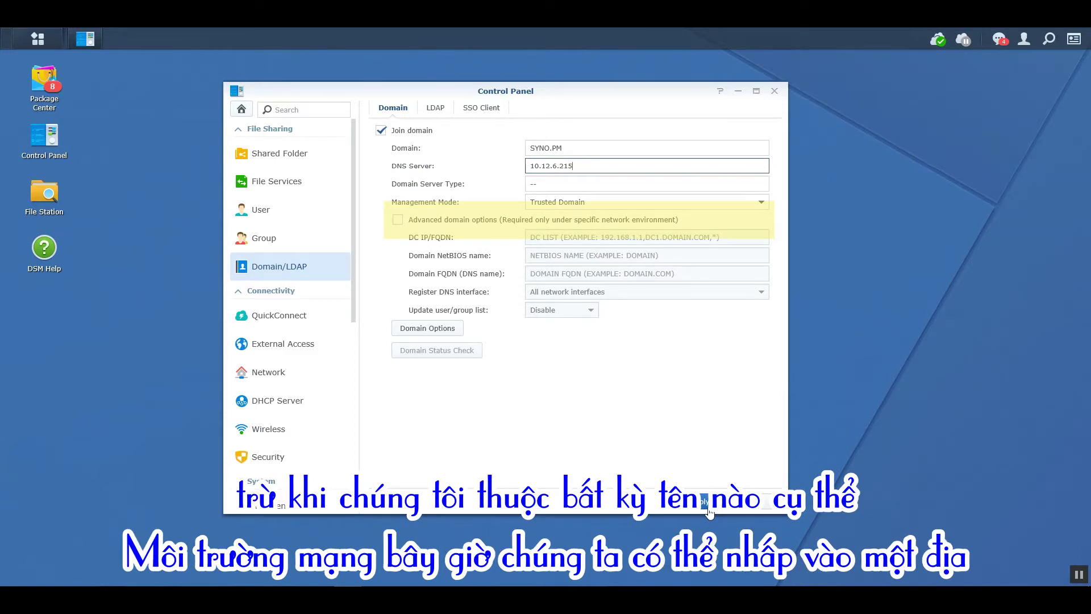
Step: Apply the domain join with the administrator's password and finish the passing Domain Status Check
{"action": "left_click", "coordinate": [707, 504]}
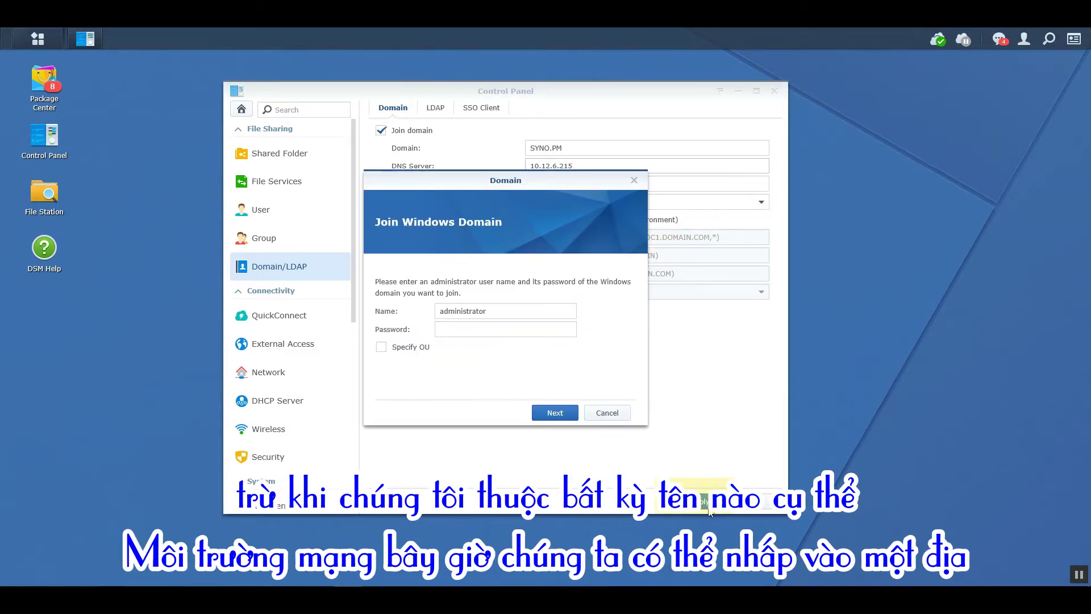
{"action": "left_click", "coordinate": [477, 328]}
{"action": "key", "text": "ctrl+v"}
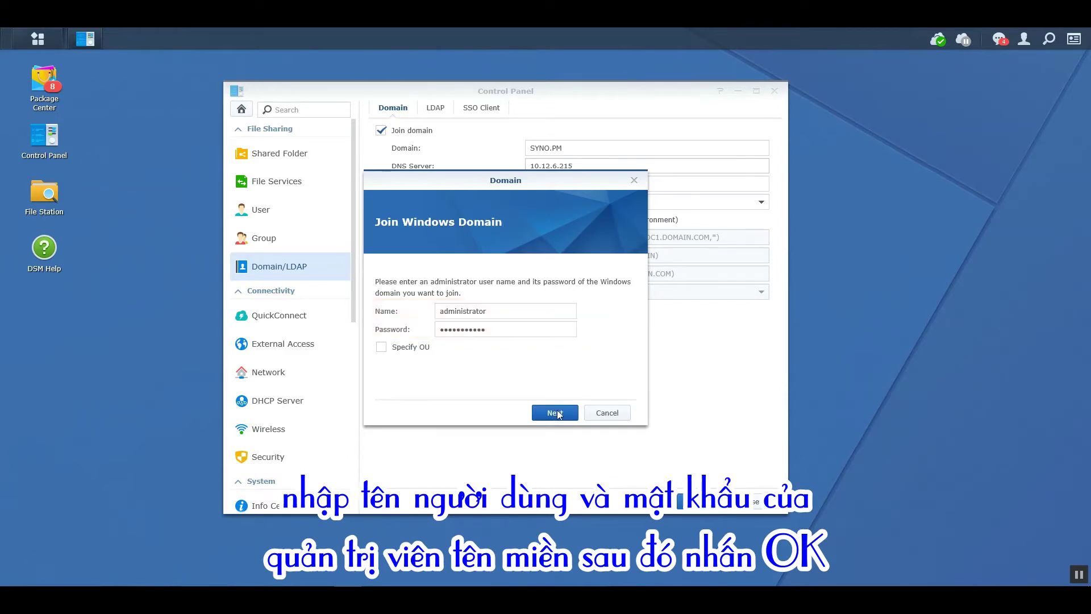
{"action": "left_click", "coordinate": [555, 412]}
{"action": "left_click", "coordinate": [554, 413]}
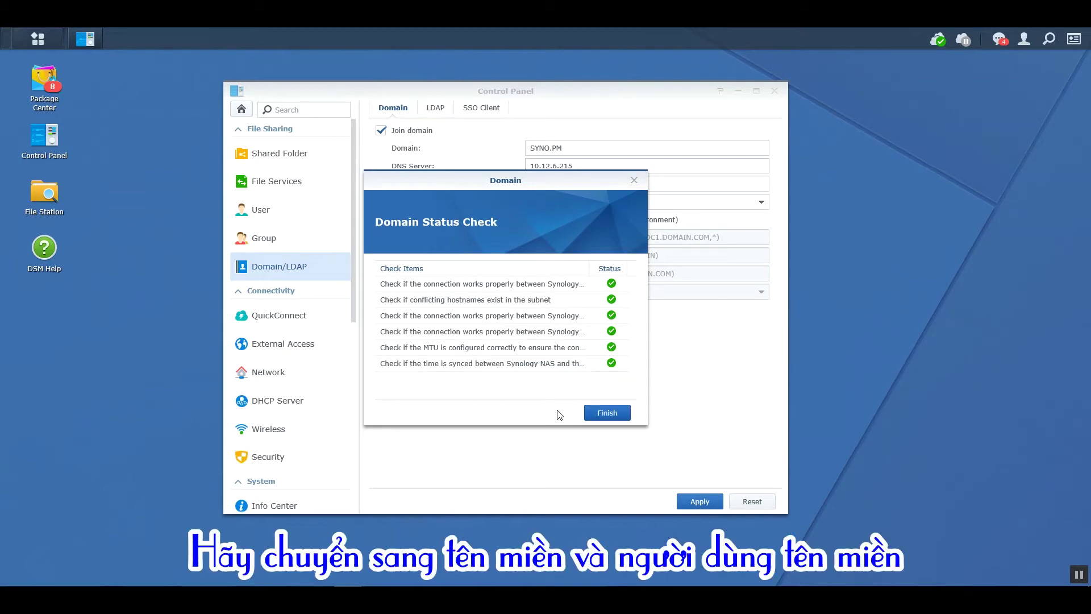
{"action": "left_click", "coordinate": [604, 411]}
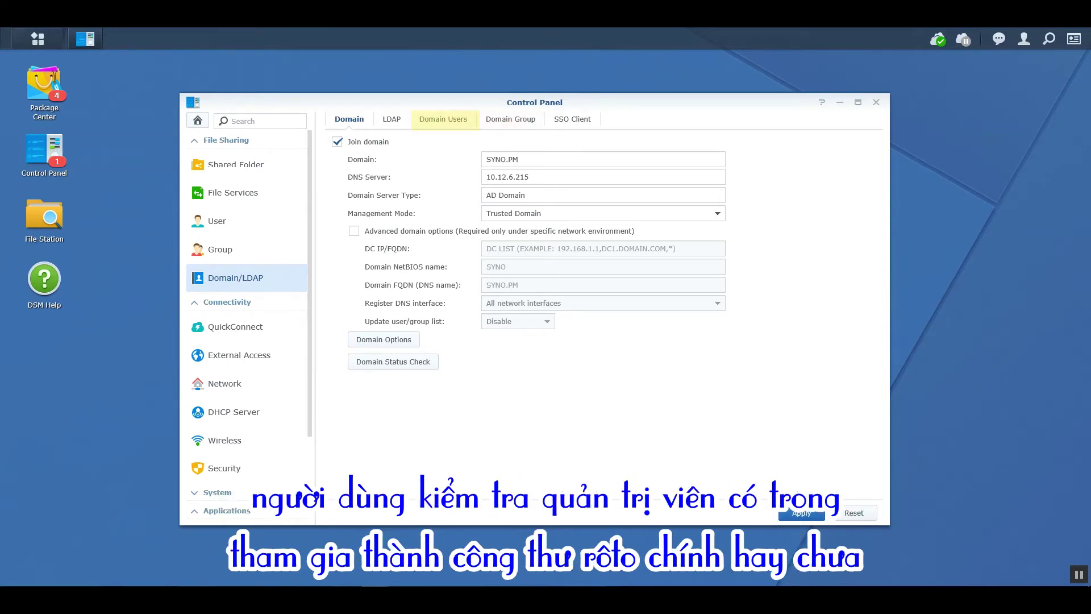
Step: Browse the SYNO Domain Users list and then the Domain Group list
{"action": "left_click", "coordinate": [444, 119]}
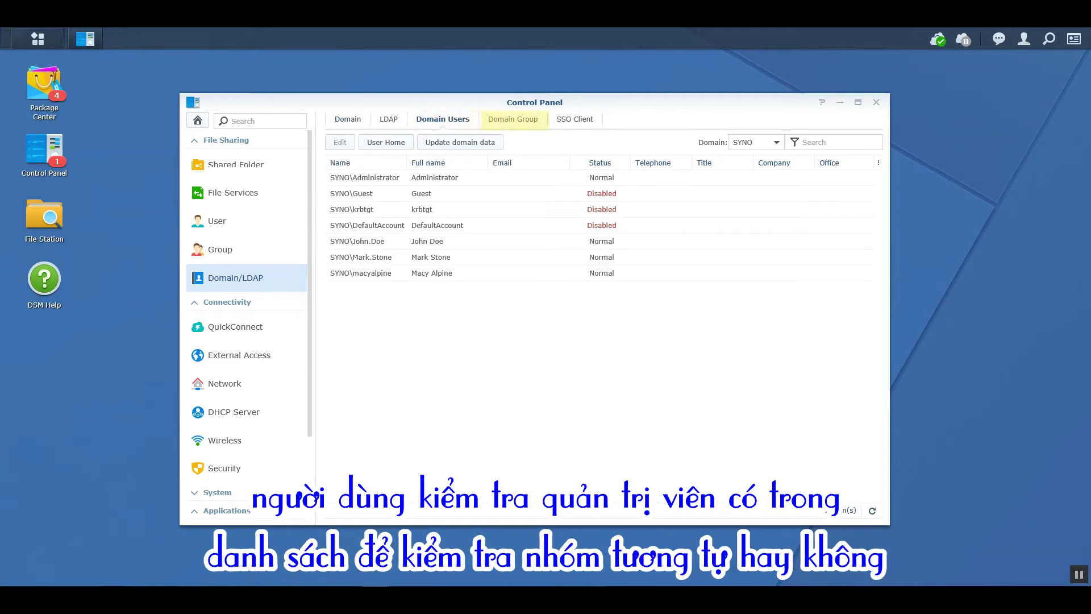
{"action": "left_click", "coordinate": [513, 120]}
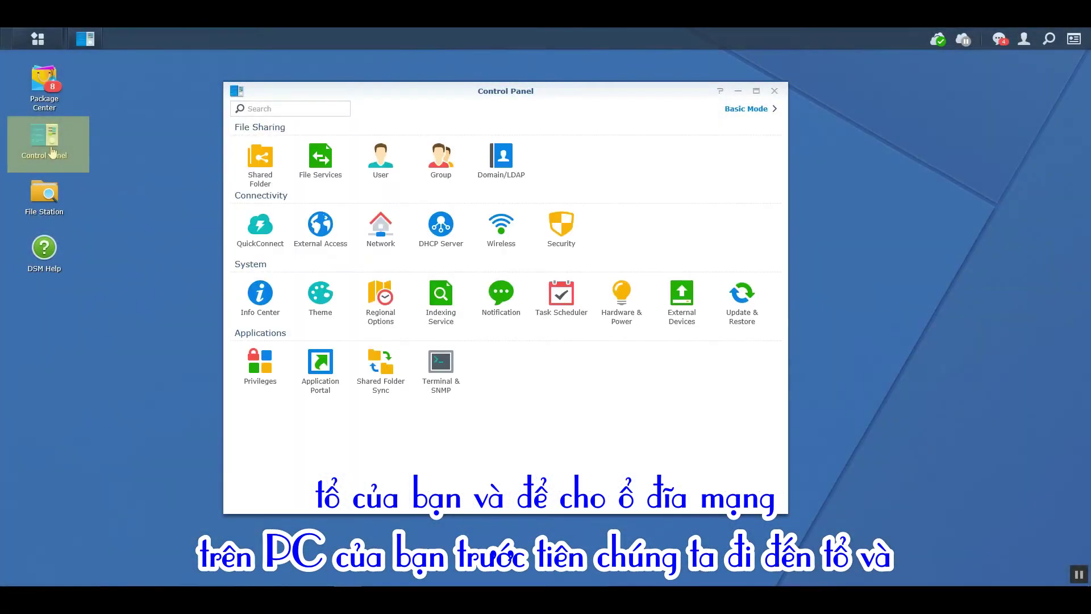
Step: Open the shared folder test's Permissions and switch the view to Domain Users
{"action": "left_click", "coordinate": [259, 161]}
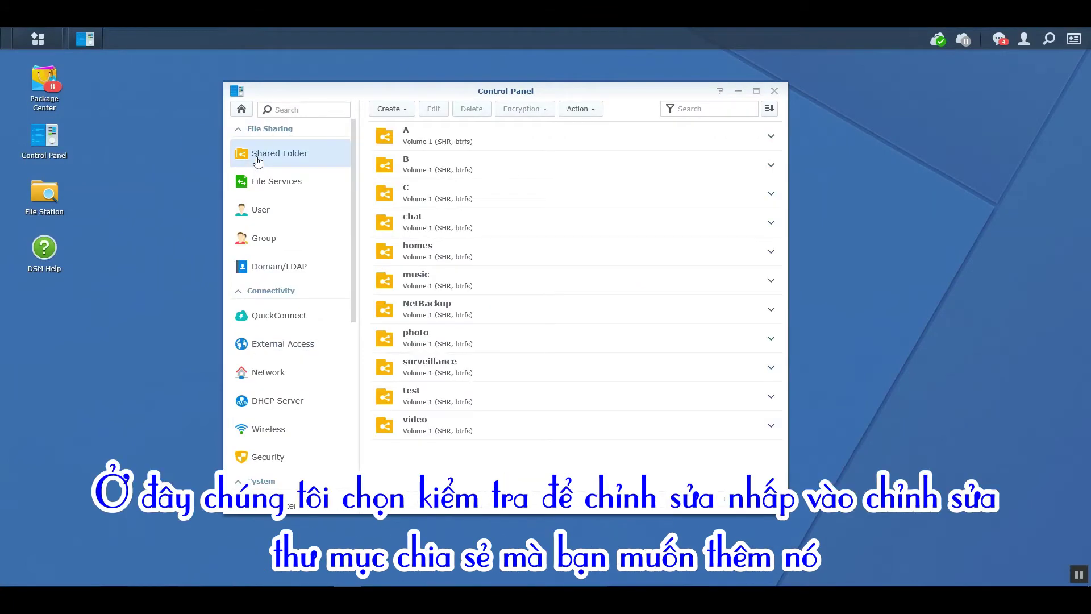
{"action": "left_click", "coordinate": [461, 410]}
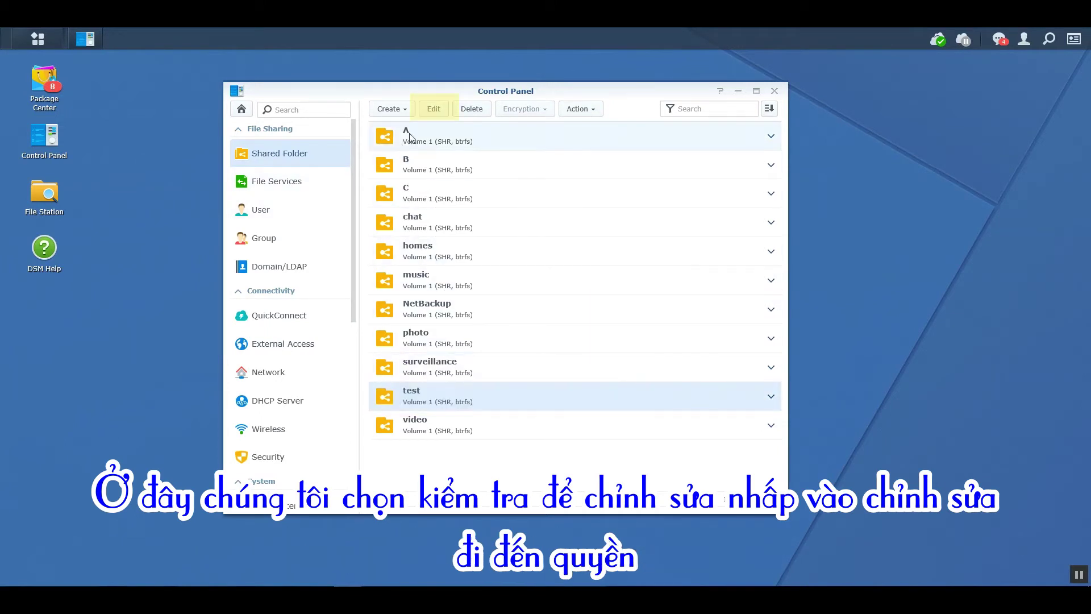
{"action": "left_click", "coordinate": [429, 114]}
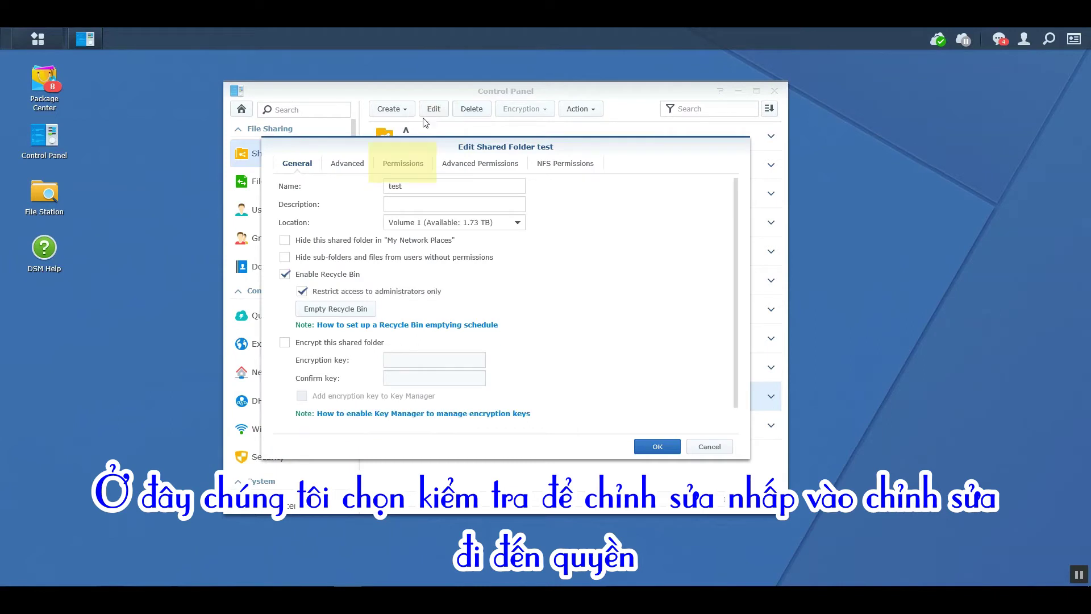
{"action": "left_click", "coordinate": [413, 165]}
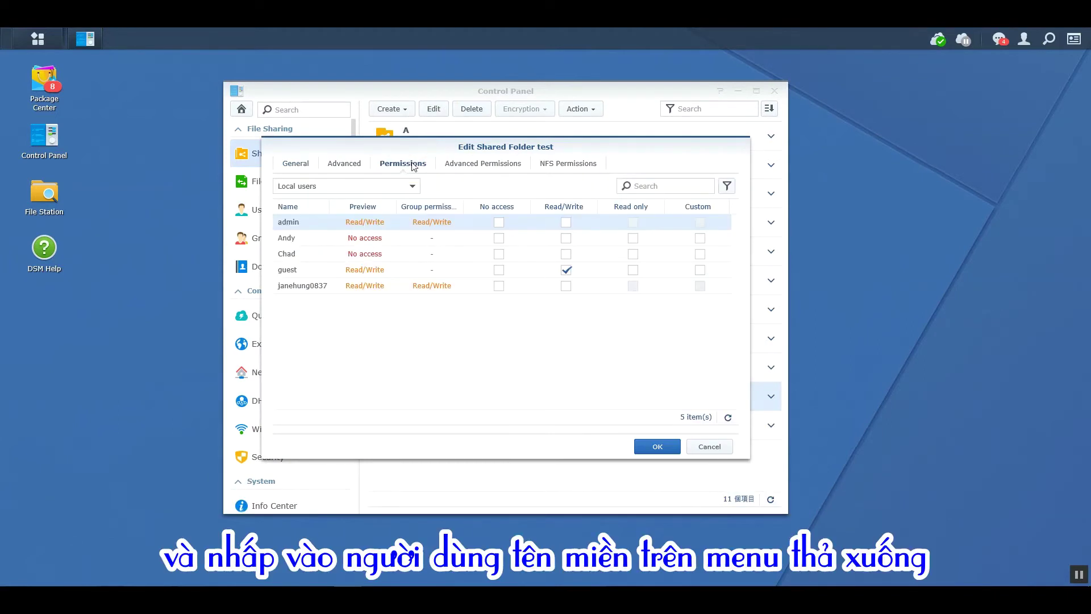
{"action": "left_click", "coordinate": [385, 187]}
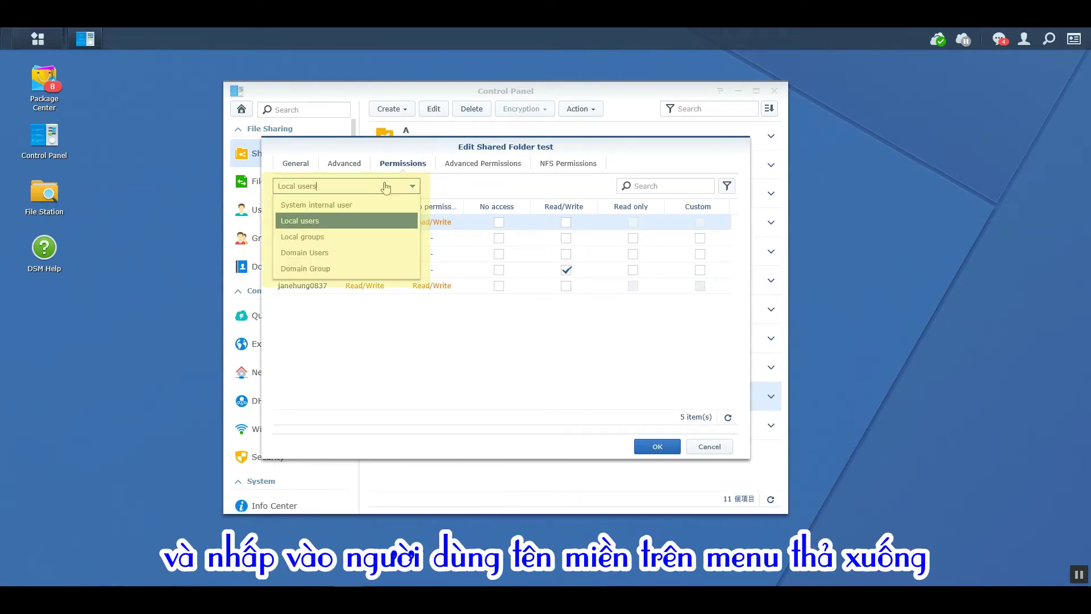
{"action": "left_click", "coordinate": [383, 254]}
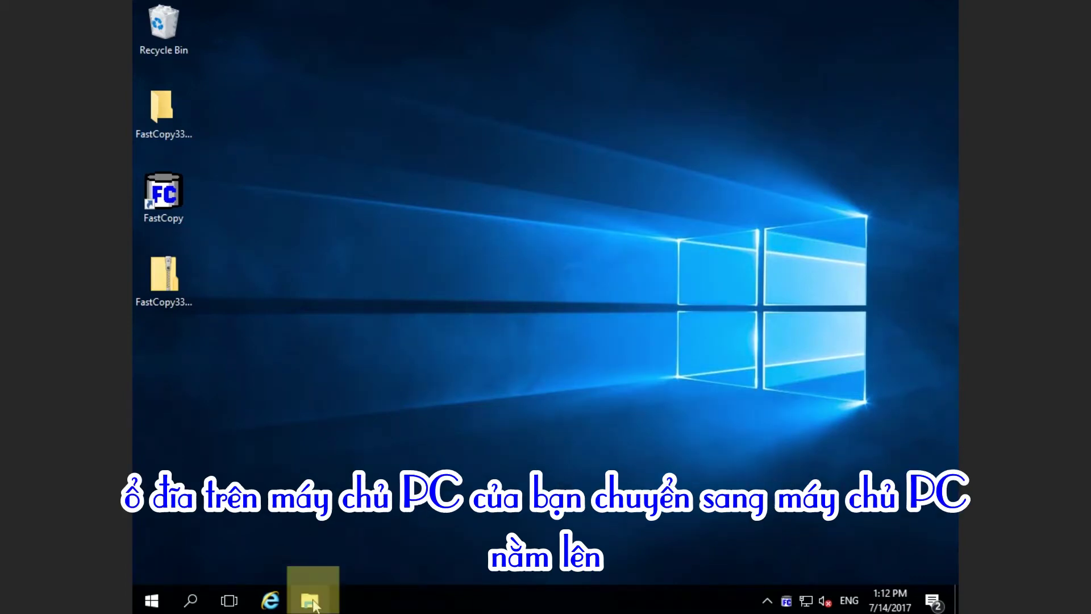
Step: Map \\10.12.6.228\test as drive Y: from This PC and open it
{"action": "left_click", "coordinate": [311, 601]}
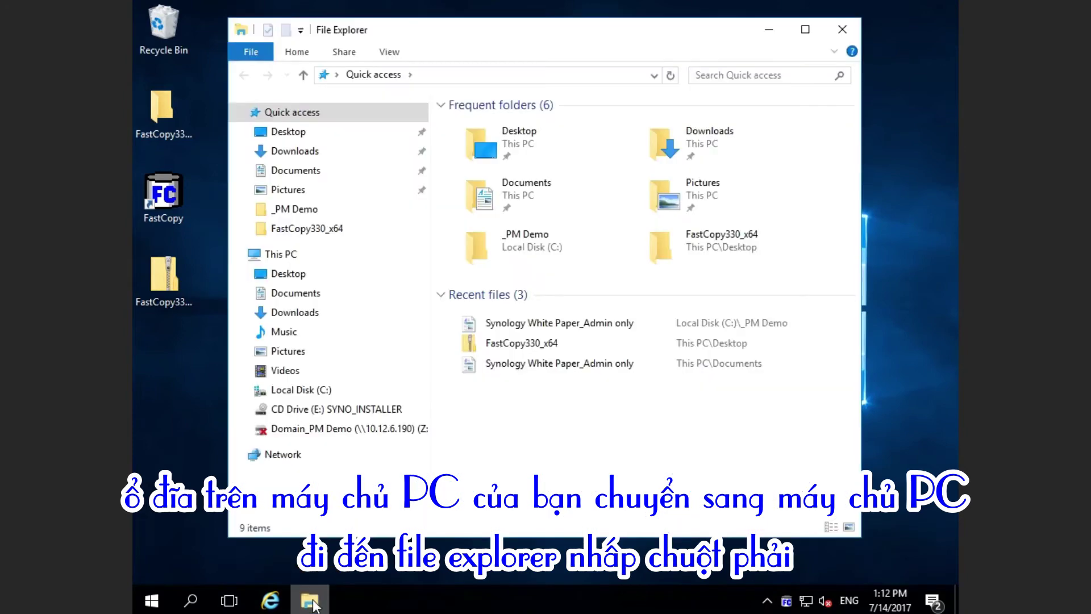
{"action": "right_click", "coordinate": [307, 248]}
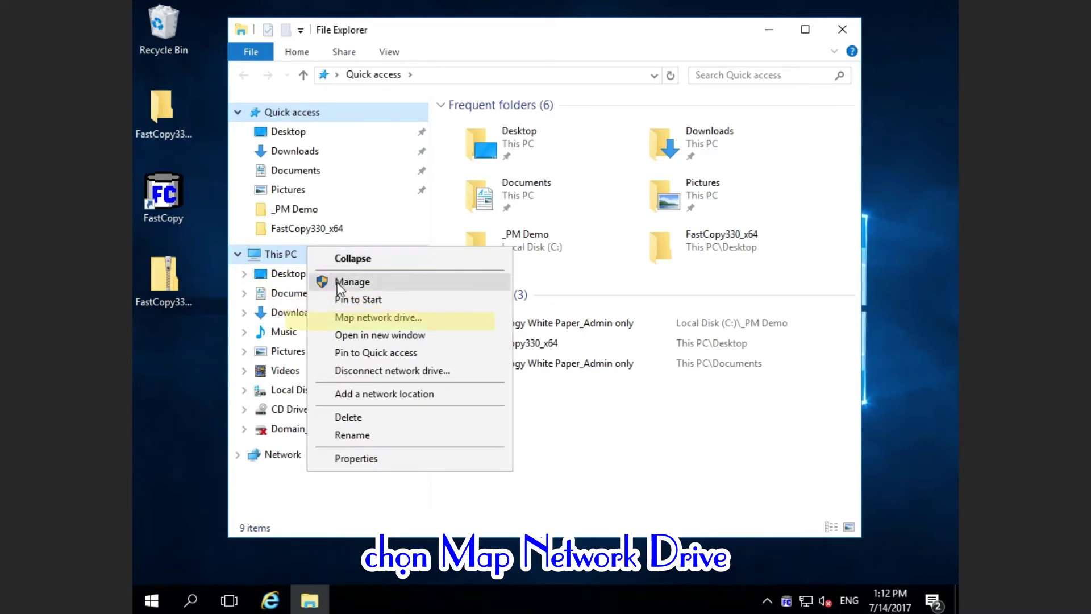
{"action": "left_click", "coordinate": [357, 317]}
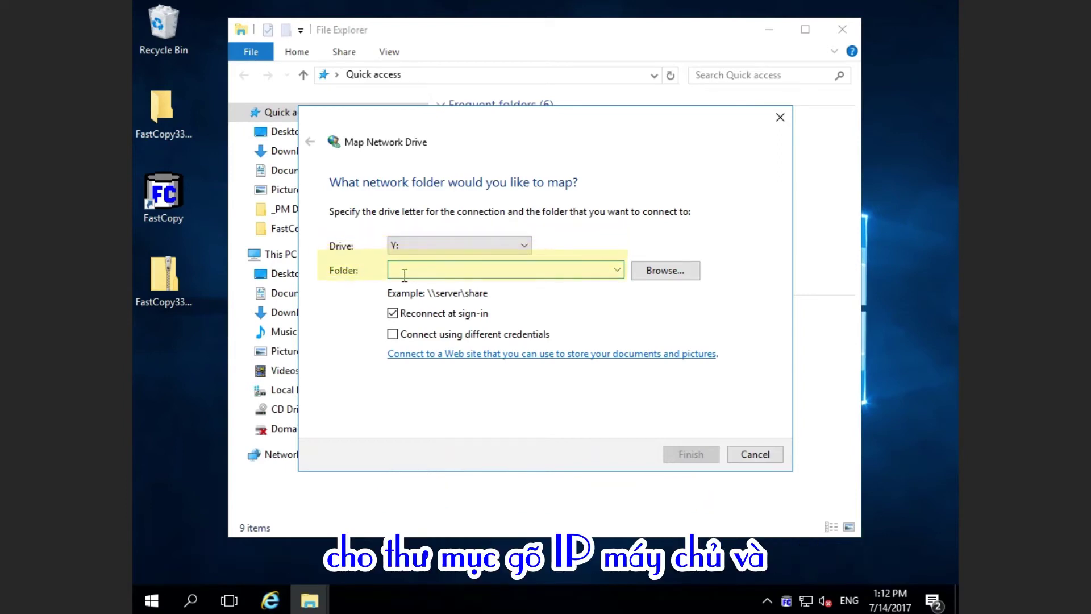
{"action": "type", "text": "\\"}
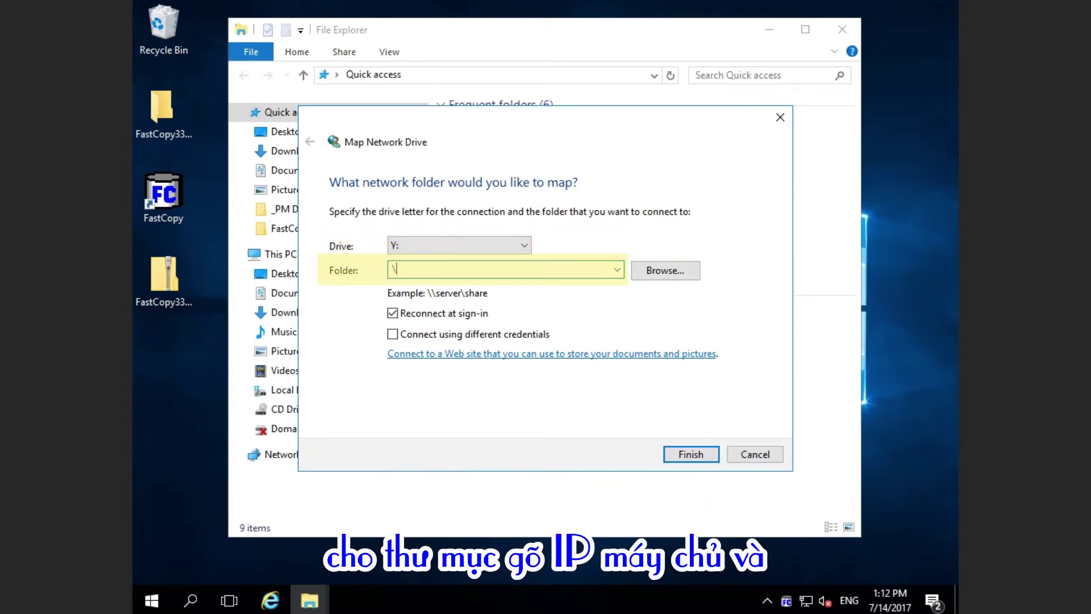
{"action": "type", "text": "\\10.1"}
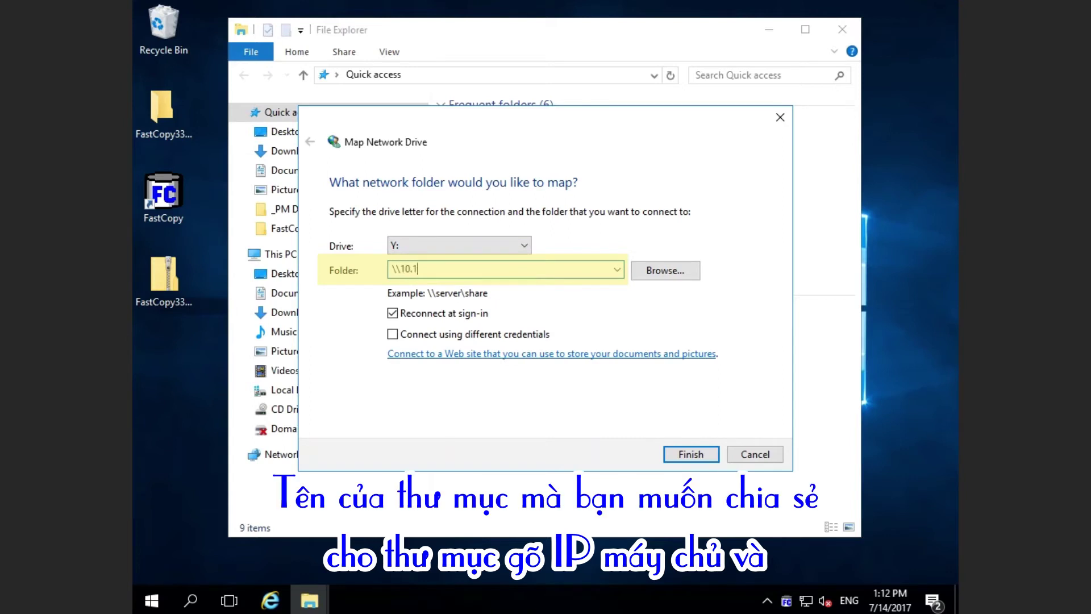
{"action": "type", "text": "2.6.22"}
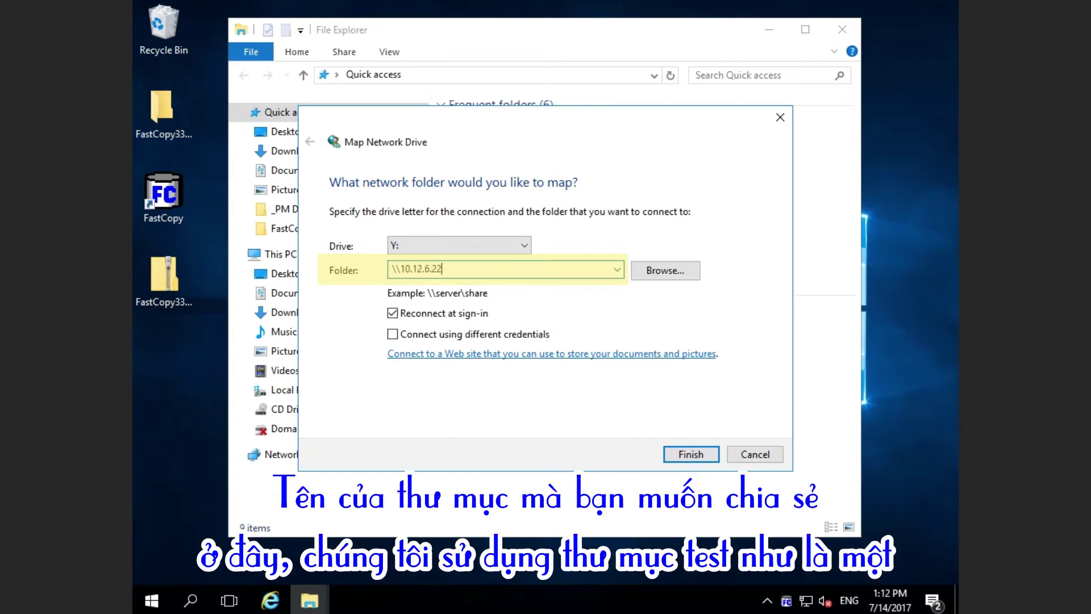
{"action": "type", "text": "8\\test"}
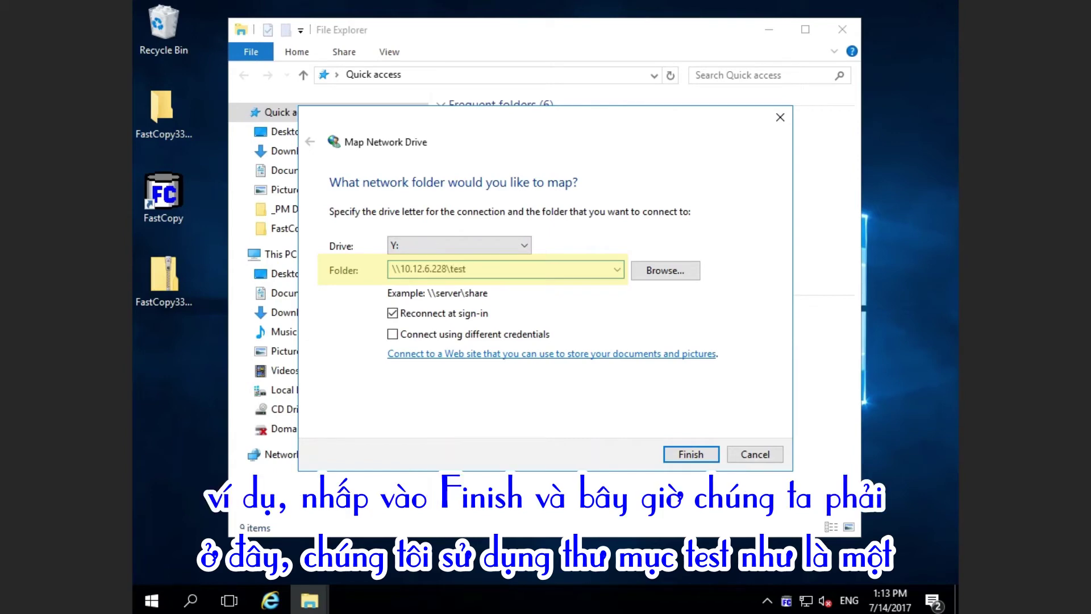
{"action": "left_click", "coordinate": [698, 451]}
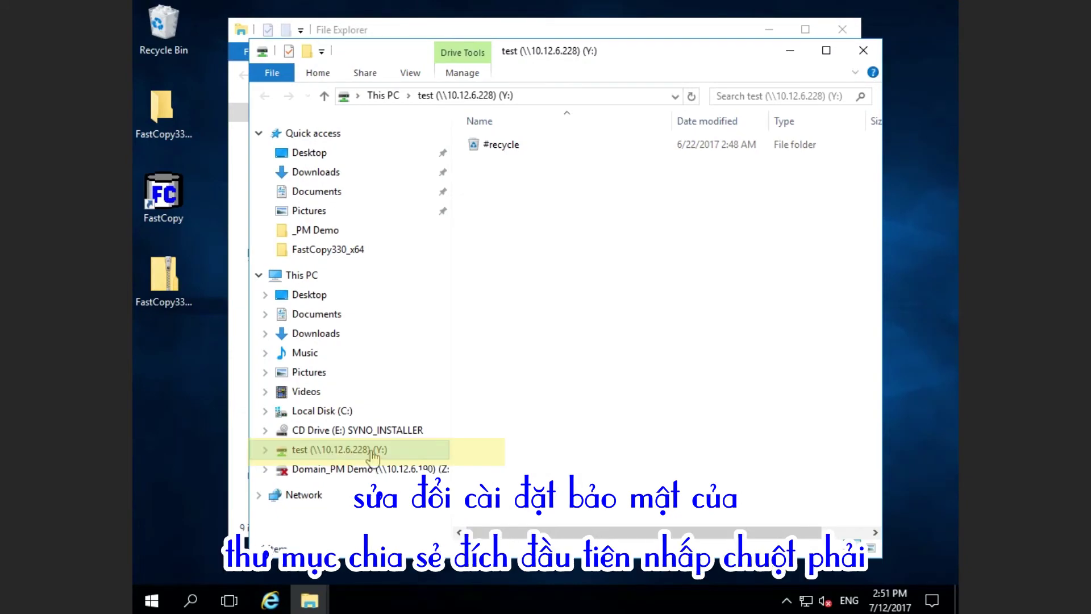
Step: Inspect drive Y:'s Security permissions, close the editor unchanged, and open Advanced security settings
{"action": "right_click", "coordinate": [373, 455]}
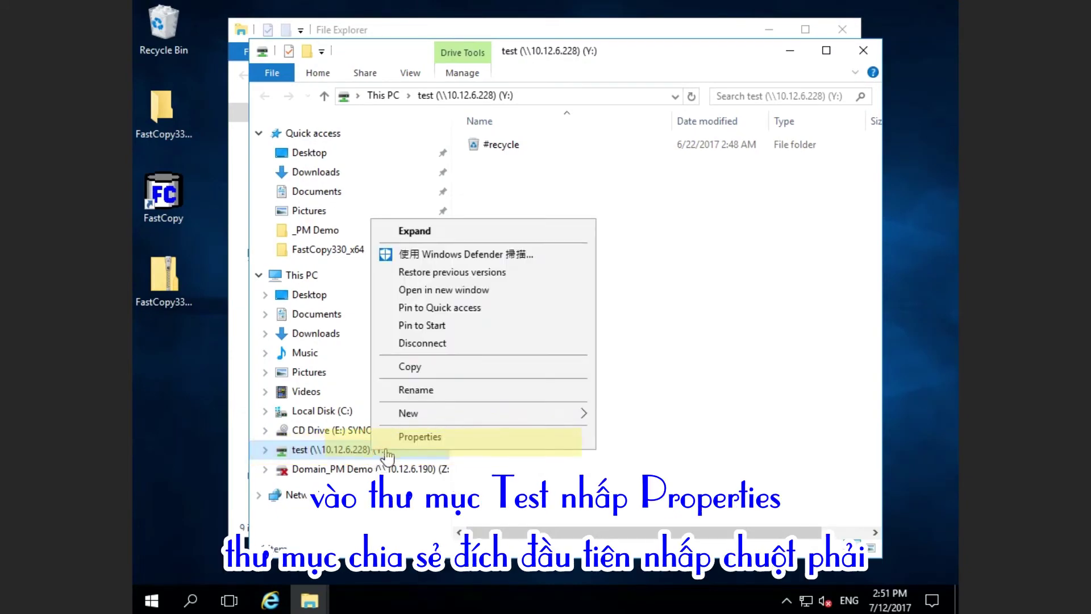
{"action": "left_click", "coordinate": [413, 444]}
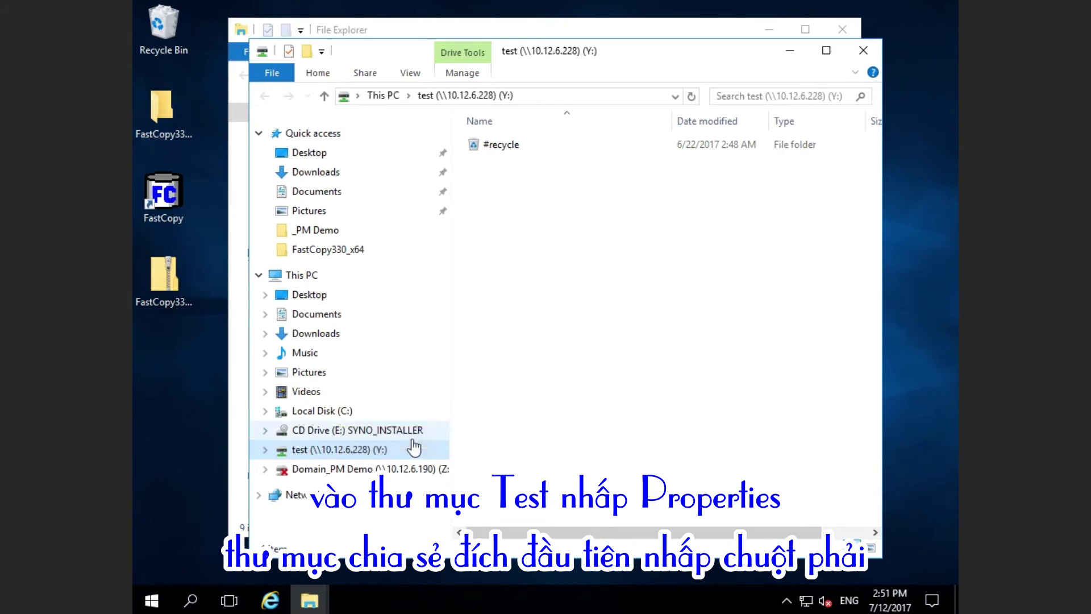
{"action": "left_click", "coordinate": [548, 196]}
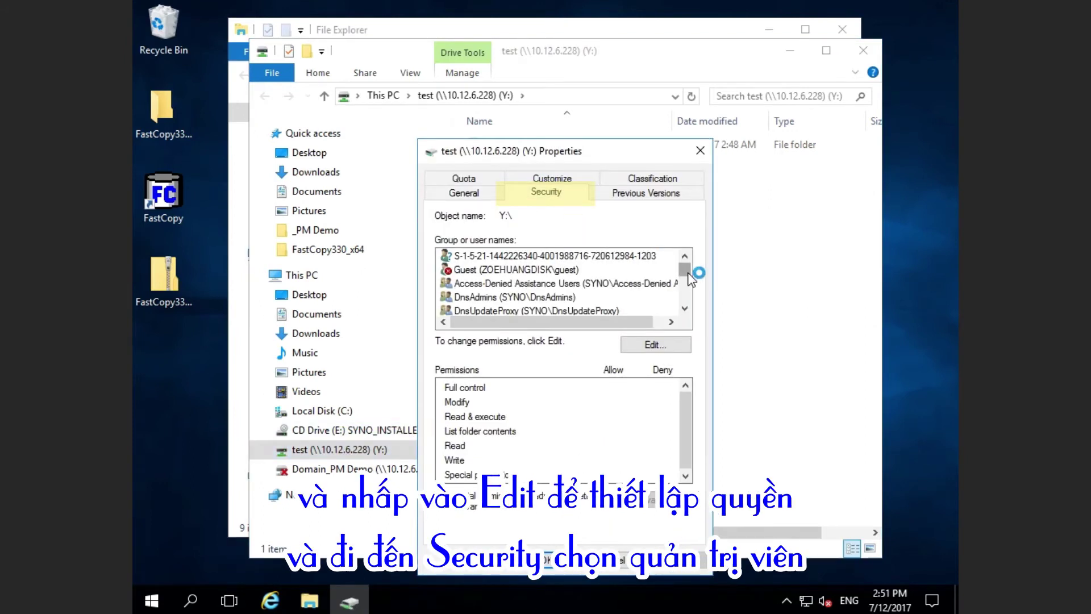
{"action": "left_click", "coordinate": [656, 344]}
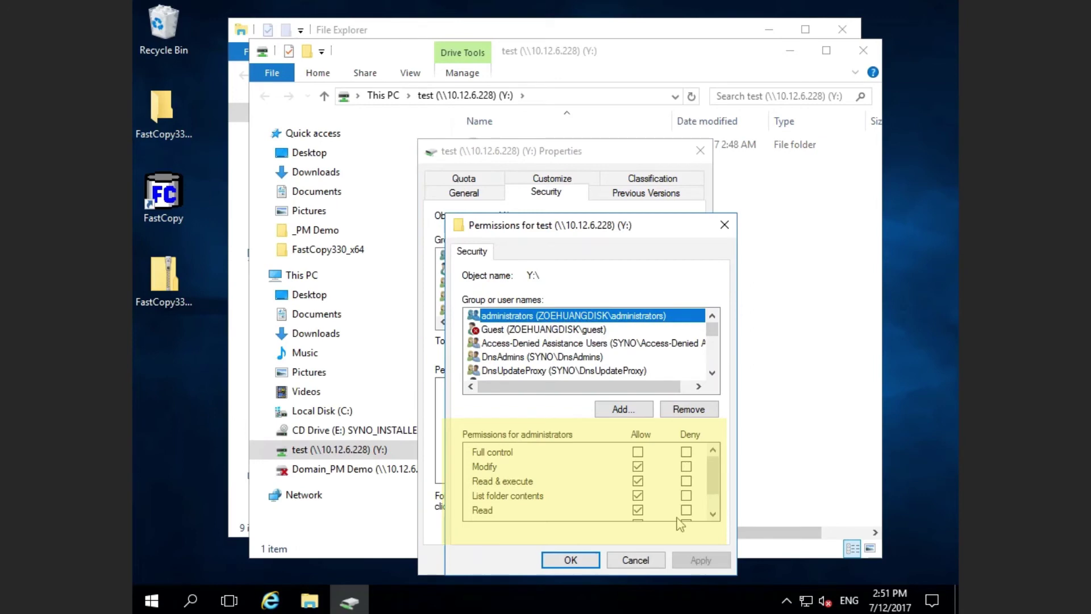
{"action": "scroll", "coordinate": [679, 514], "scroll_direction": "down", "scroll_amount": 1}
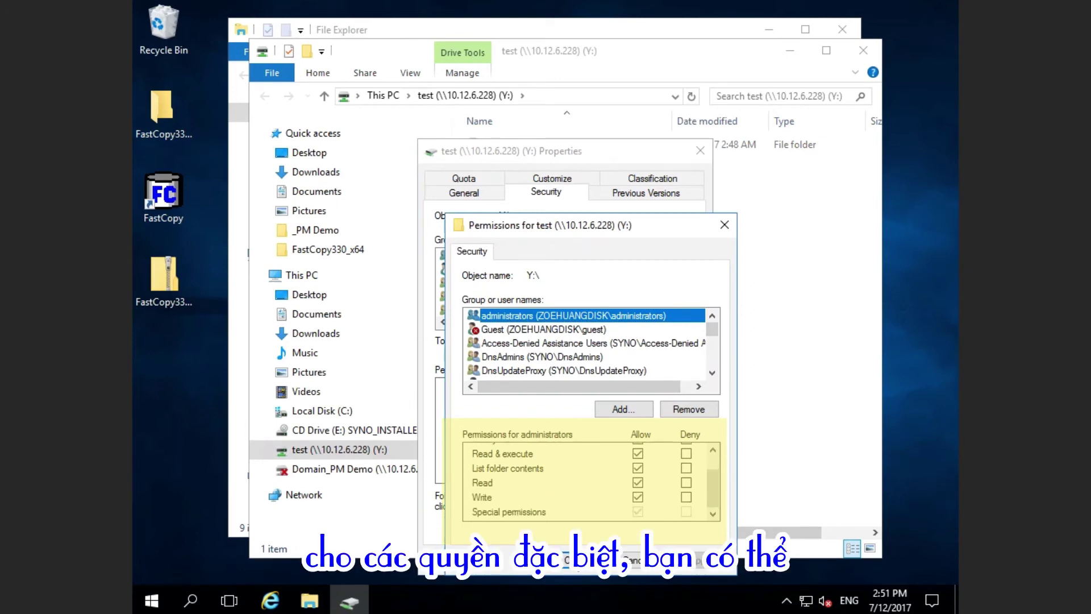
{"action": "left_click", "coordinate": [567, 558]}
{"action": "left_click", "coordinate": [647, 503]}
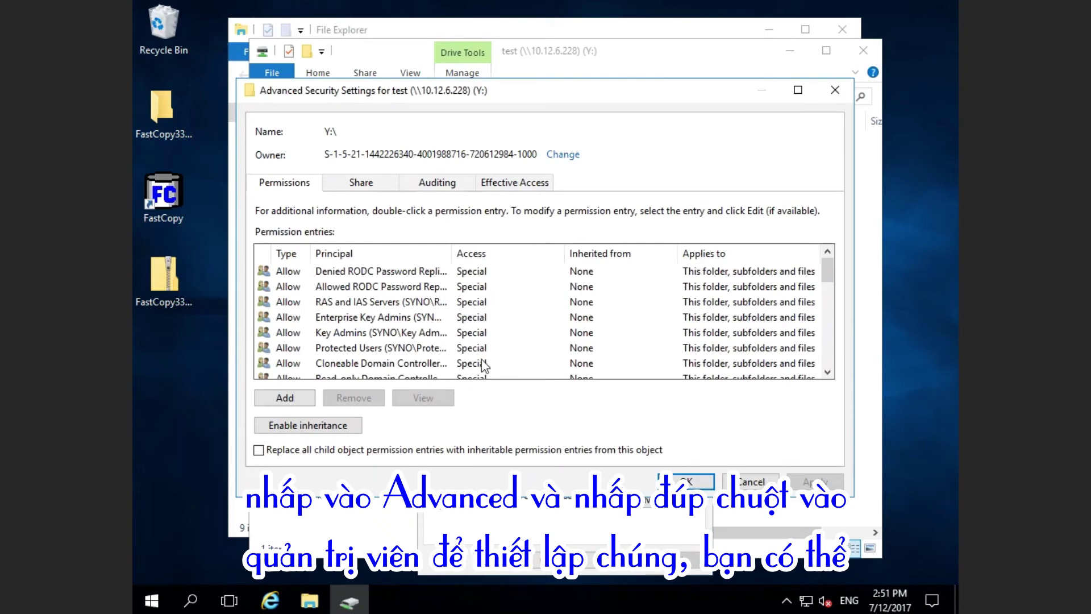
Step: Keep the last administrators entry applying to This folder only, then OK out of every dialog
{"action": "scroll", "coordinate": [514, 323], "scroll_direction": "down", "scroll_amount": 3}
{"action": "scroll", "coordinate": [518, 328], "scroll_direction": "down", "scroll_amount": 3}
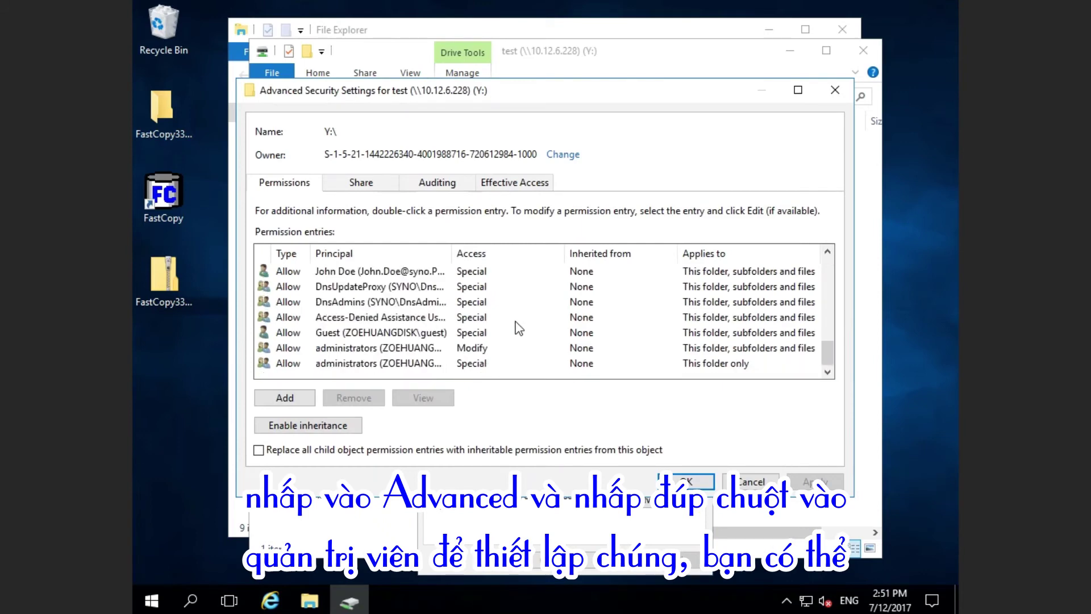
{"action": "left_click", "coordinate": [518, 367]}
{"action": "double_click", "coordinate": [516, 367]}
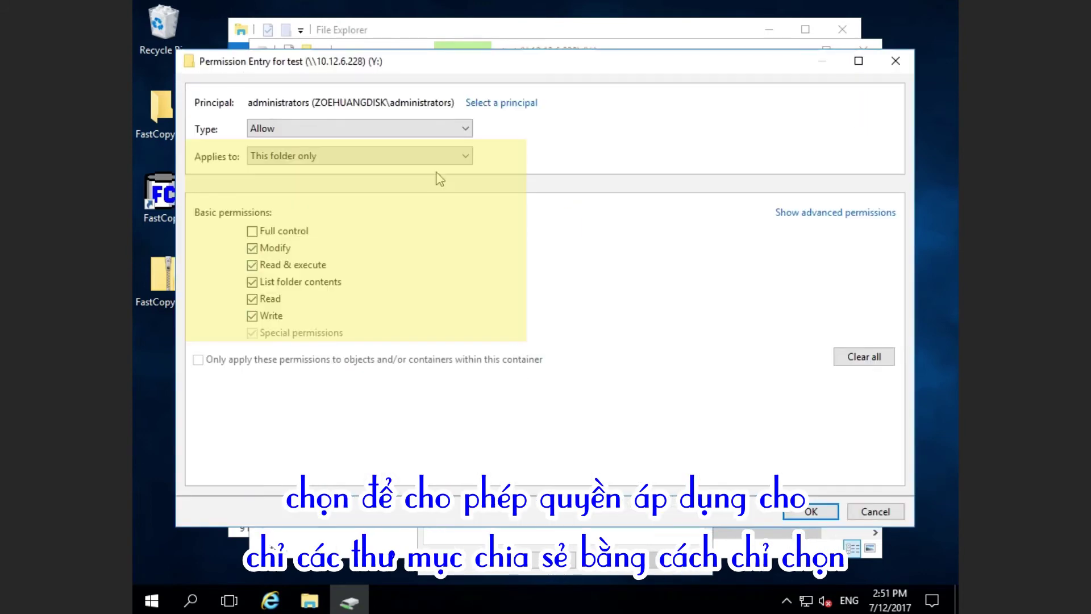
{"action": "left_click", "coordinate": [435, 155]}
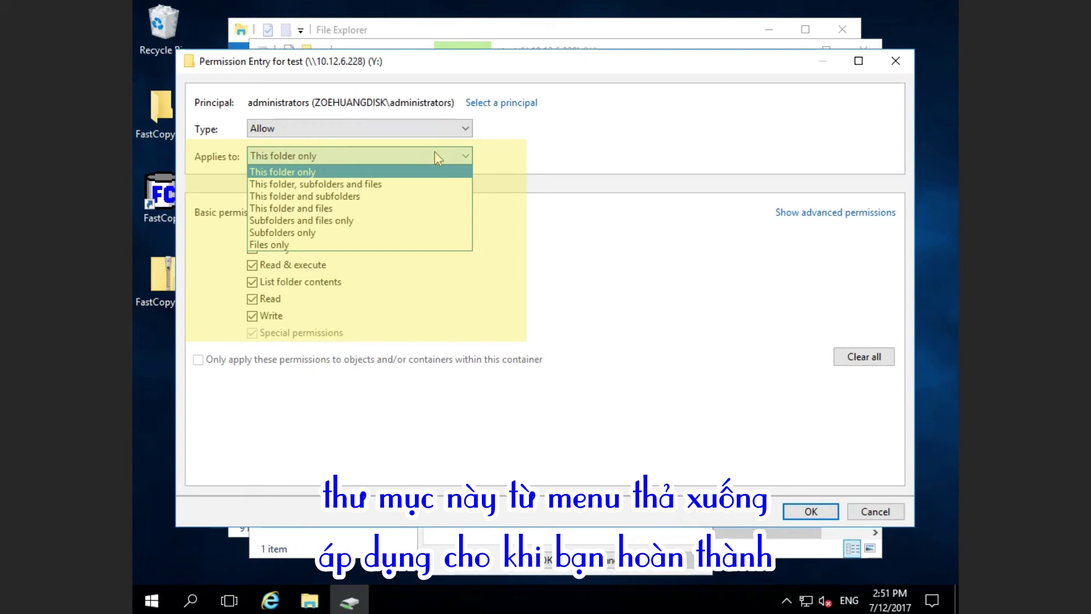
{"action": "left_click", "coordinate": [434, 151]}
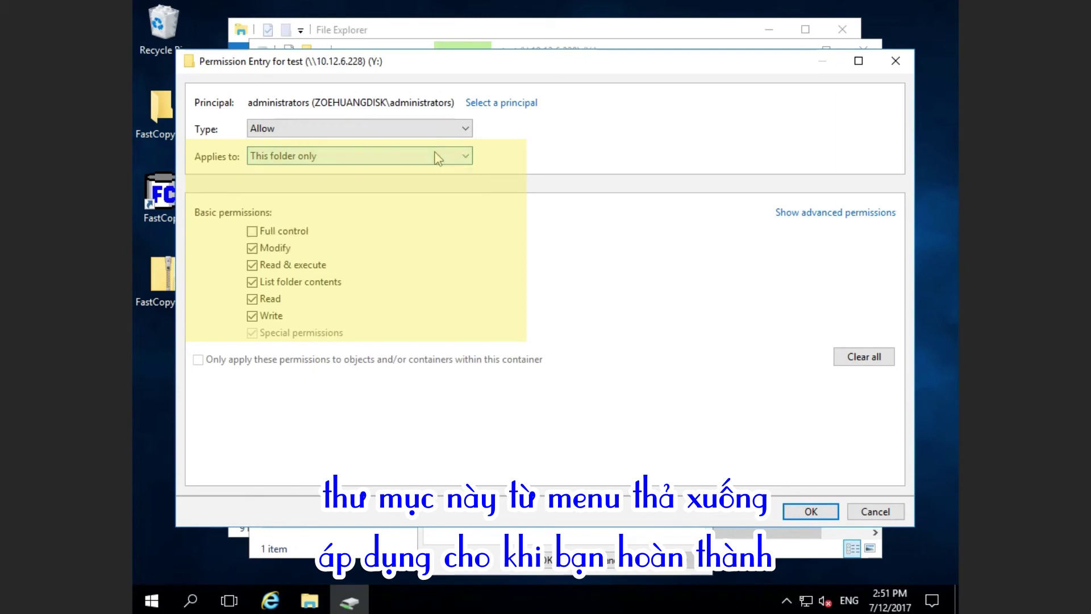
{"action": "left_click", "coordinate": [817, 513]}
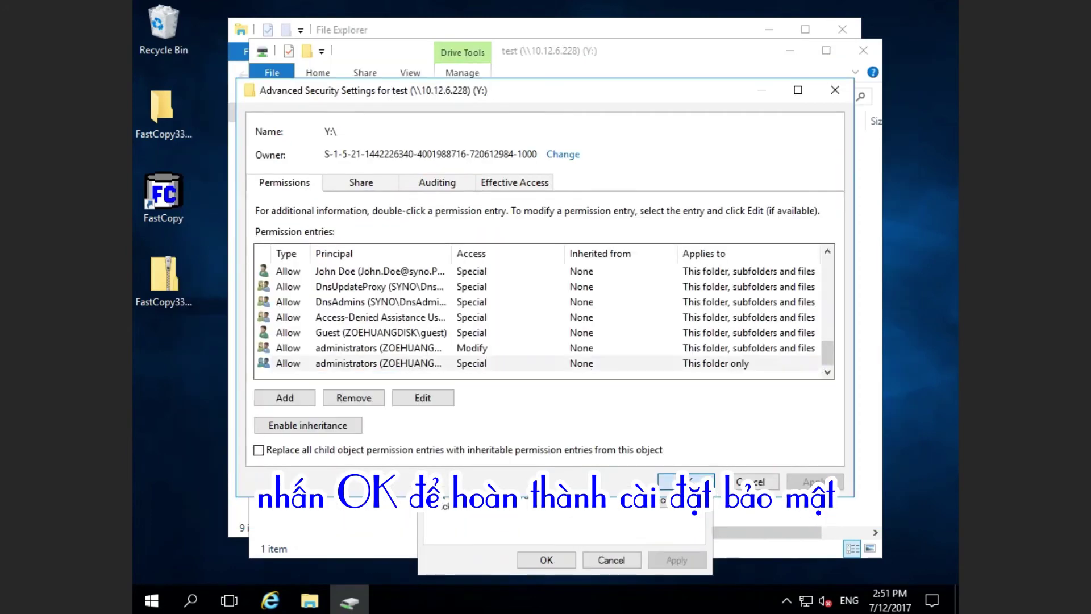
{"action": "left_click", "coordinate": [686, 481]}
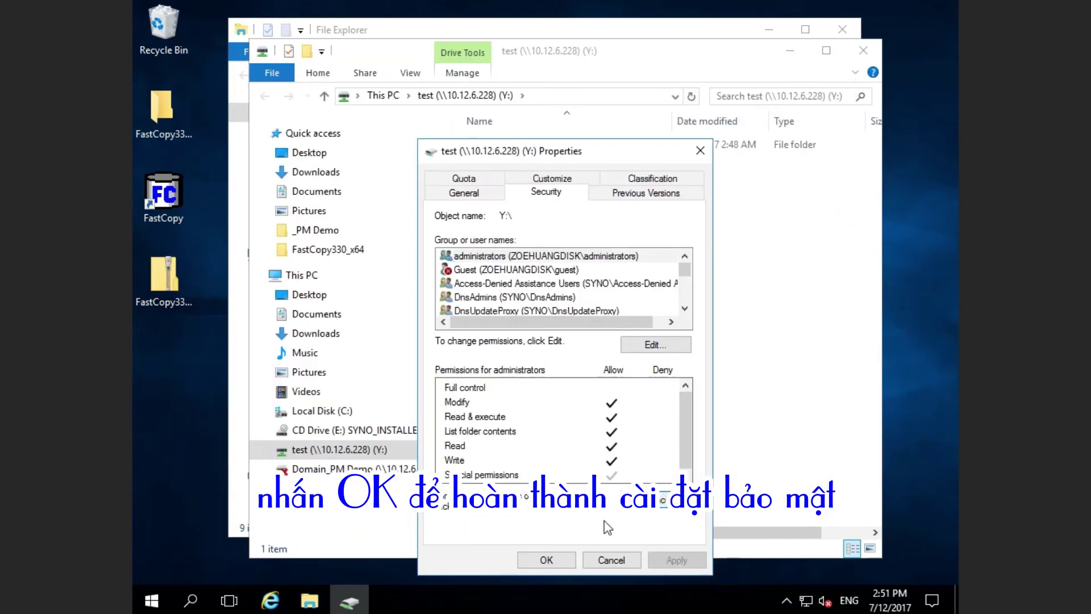
{"action": "left_click", "coordinate": [547, 561]}
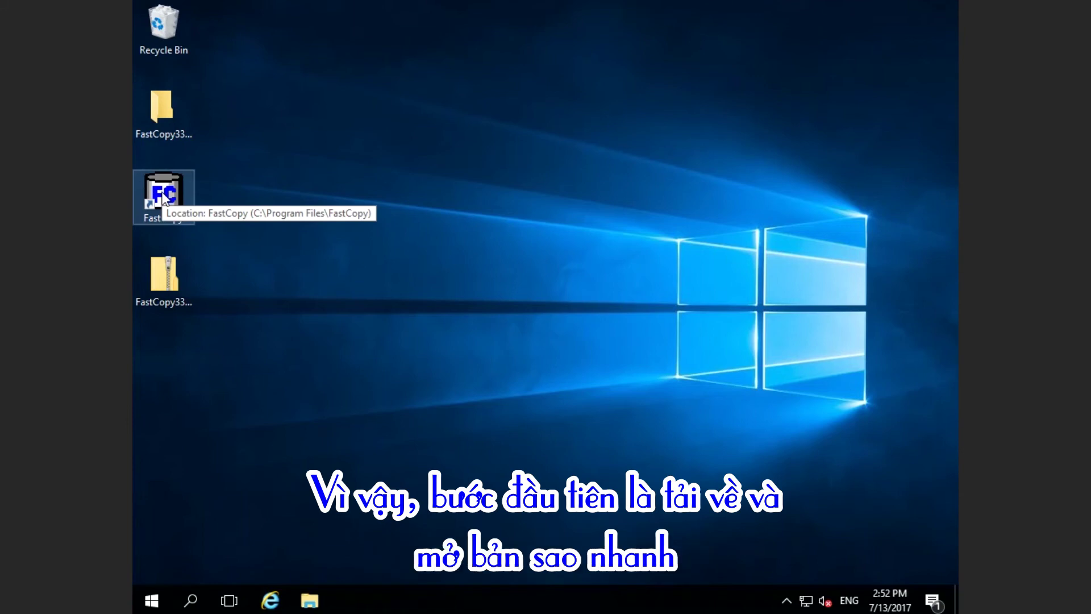
Step: Run a FastCopy job from C:\_PM Demo to Y:\ with ACL copying enabled
{"action": "double_click", "coordinate": [164, 196]}
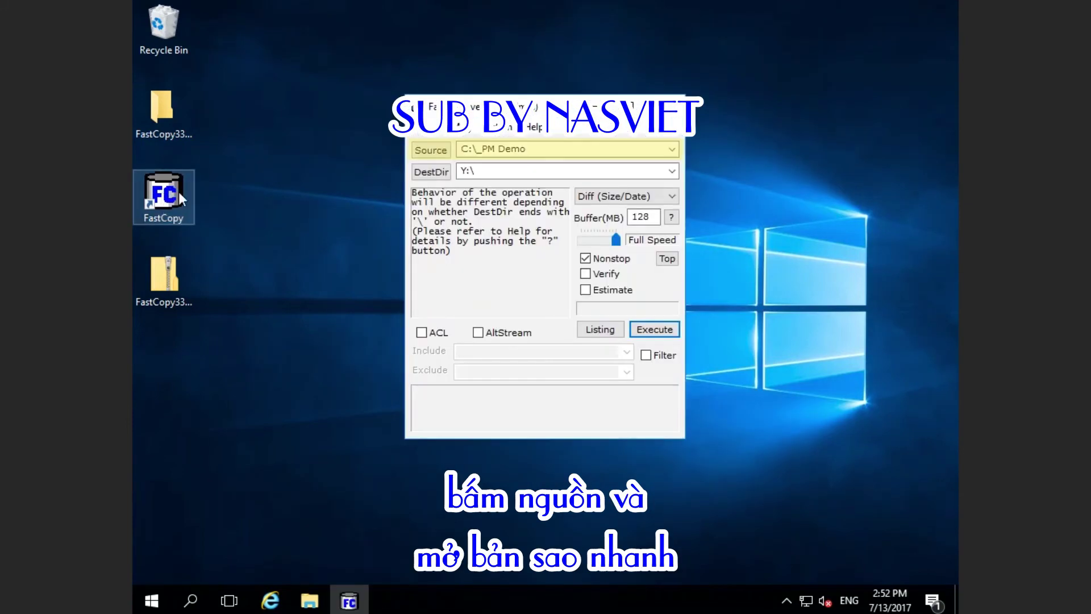
{"action": "left_click", "coordinate": [439, 154]}
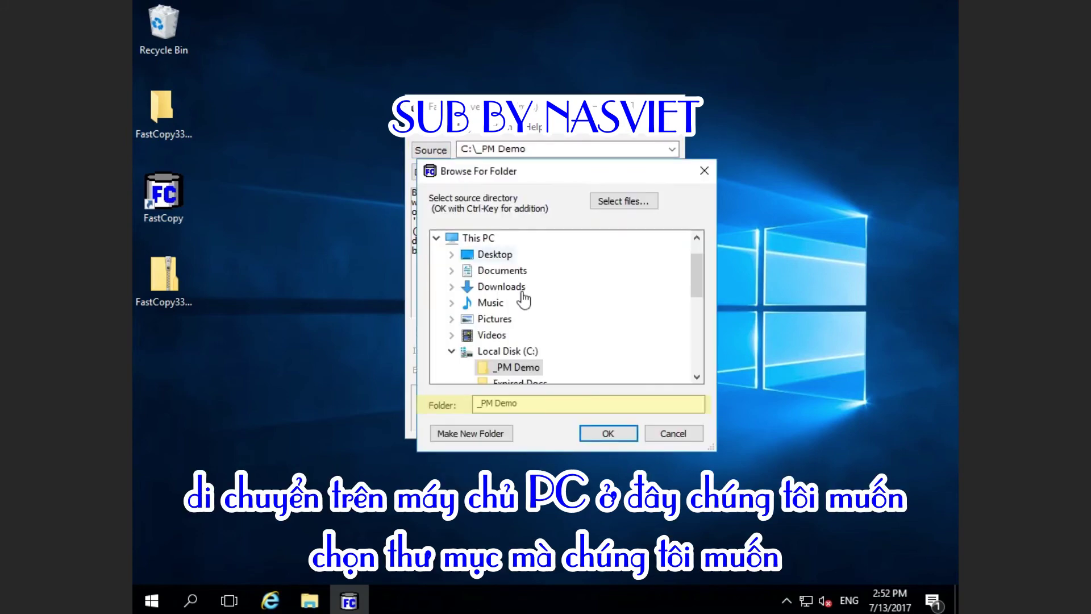
{"action": "left_click", "coordinate": [602, 429]}
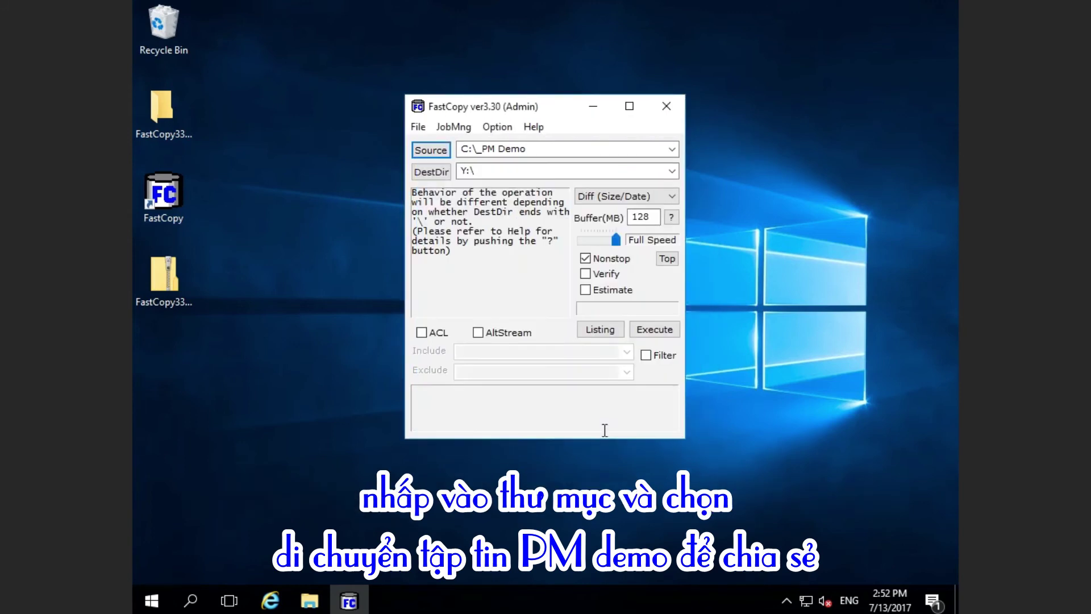
{"action": "left_click", "coordinate": [430, 170]}
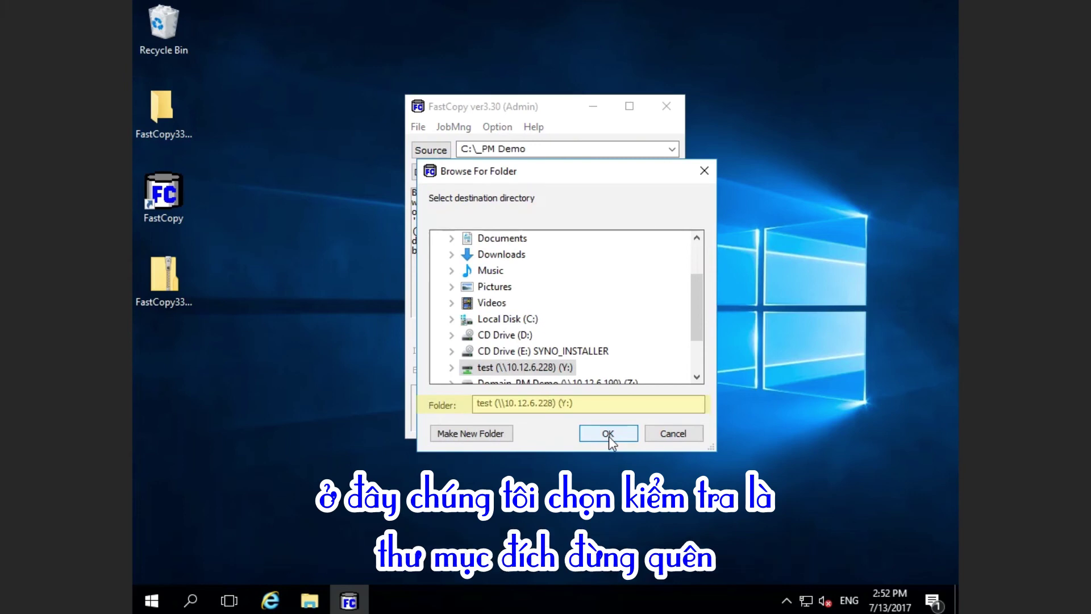
{"action": "left_click", "coordinate": [608, 436]}
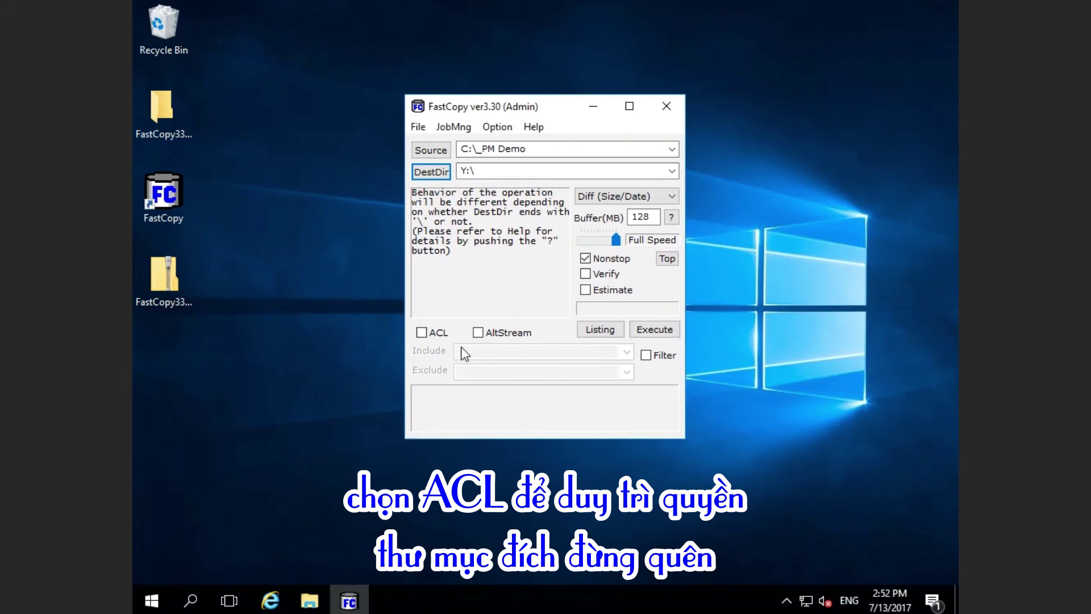
{"action": "left_click", "coordinate": [434, 335]}
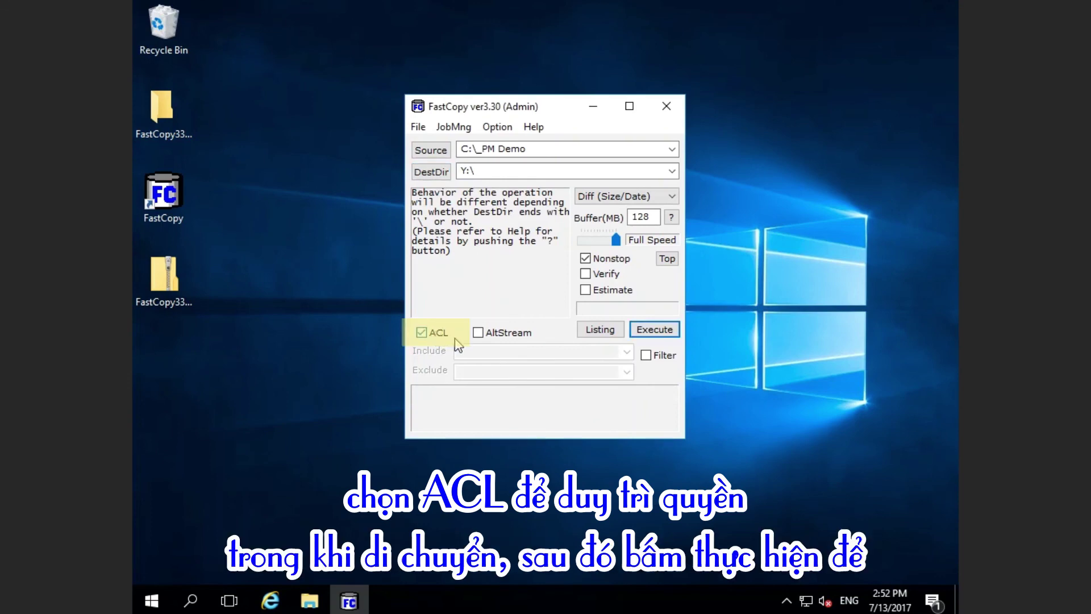
{"action": "left_click", "coordinate": [655, 330]}
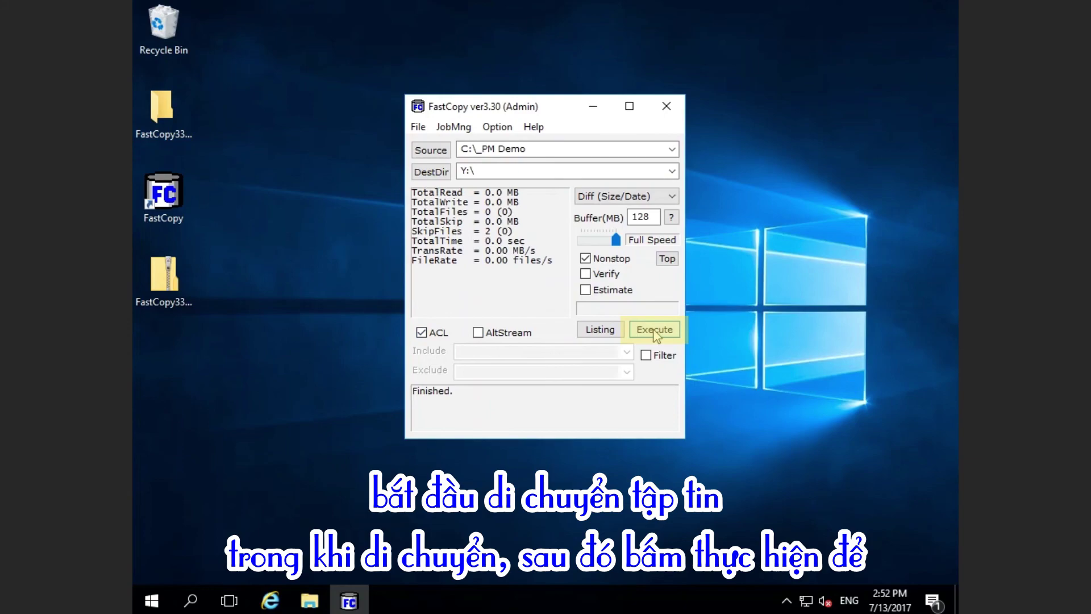